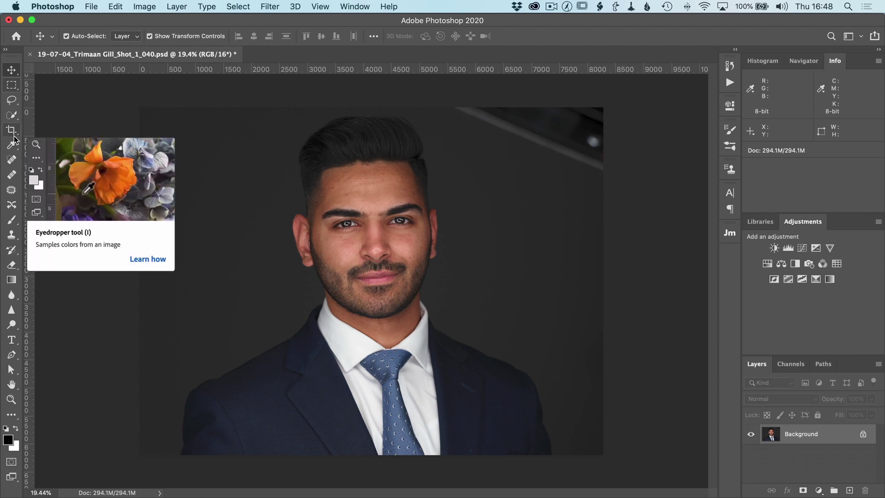
In Photoshop, crop the headshot to 4:5 around the man's head and shoulders and commit
left_click(13, 133)
left_click_drag(154, 103, 237, 160)
left_click_drag(371, 278, 401, 318)
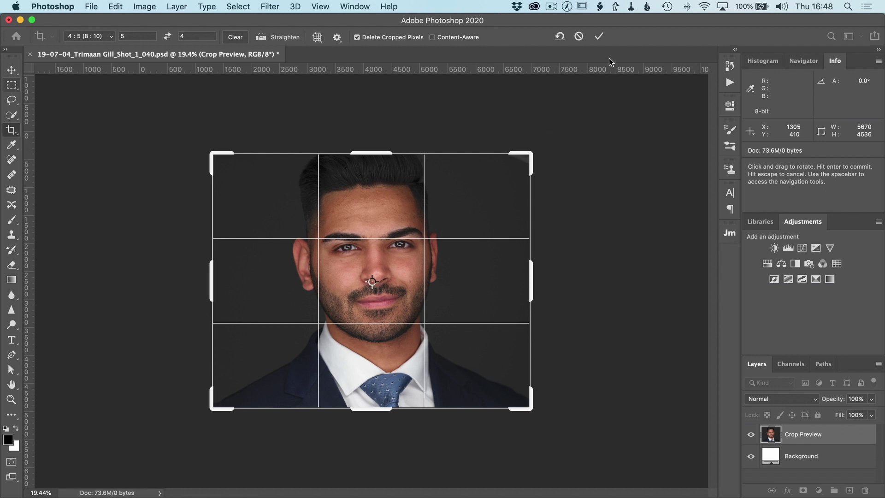
left_click(599, 37)
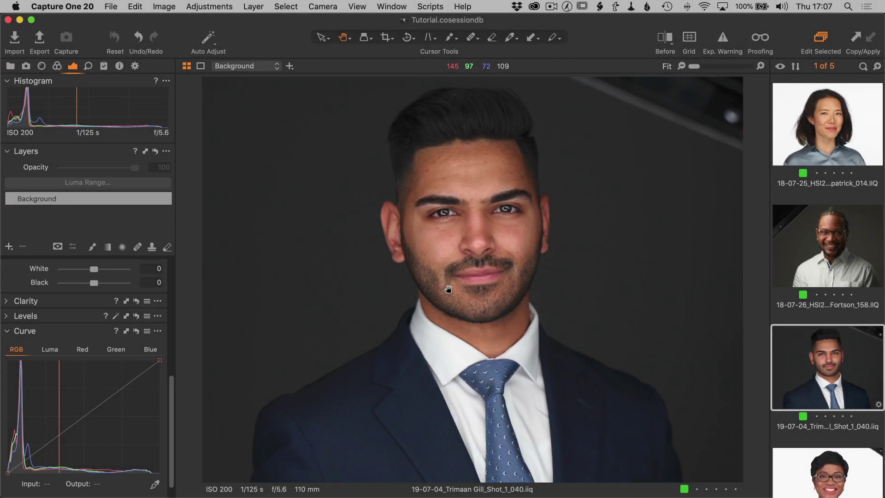
Crop the suited man's portrait to 4000 × 3200 around his face, then view three portraits together
left_click(388, 42)
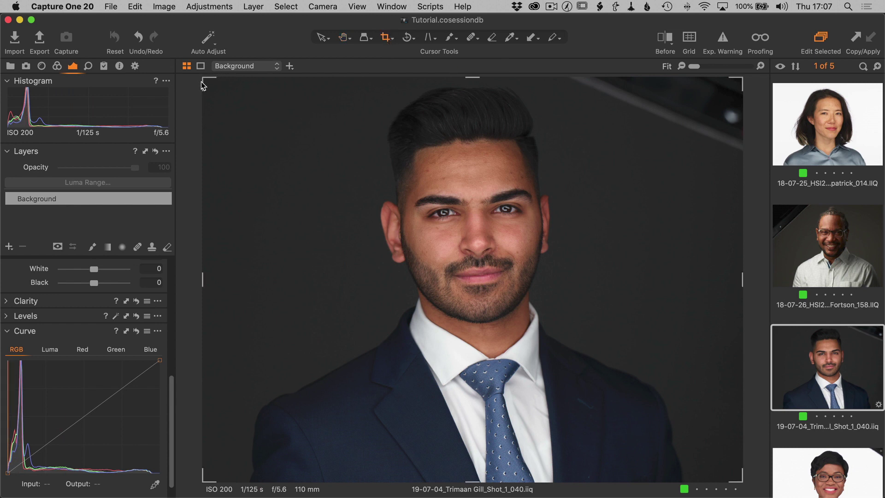
left_click_drag(199, 87, 323, 162)
left_click_drag(524, 255, 496, 212)
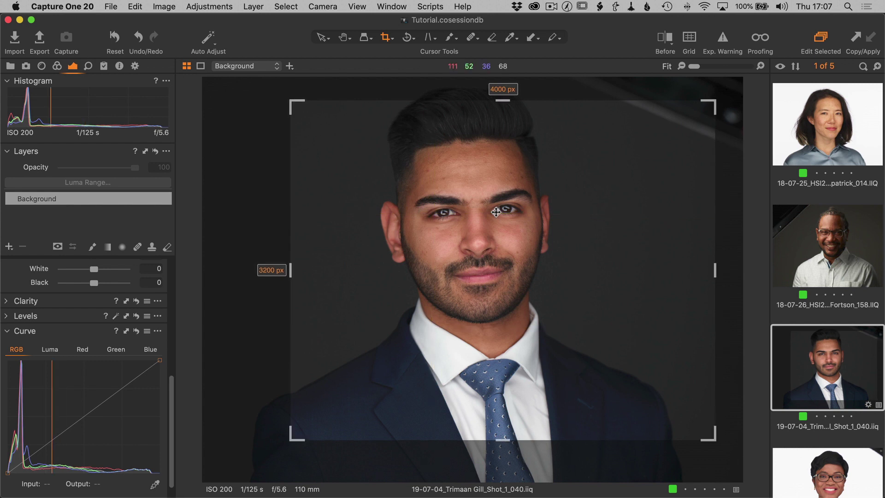
left_click_drag(496, 212, 495, 211)
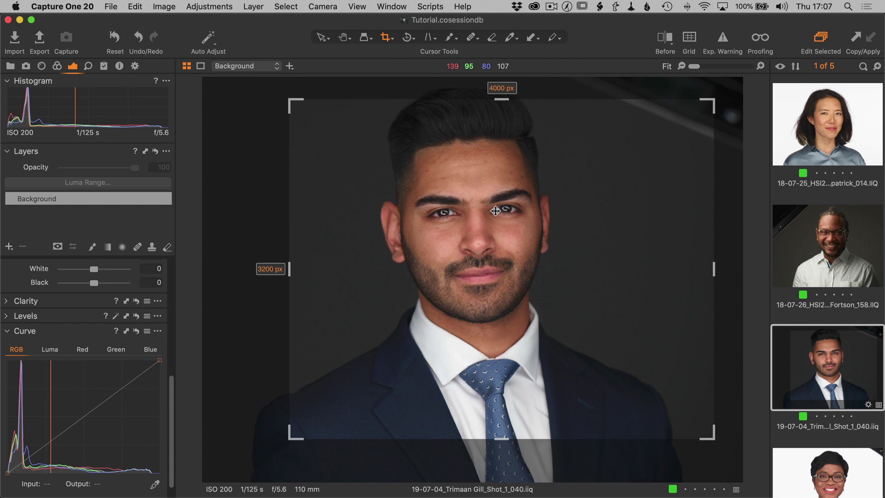
left_click_drag(496, 211, 499, 211)
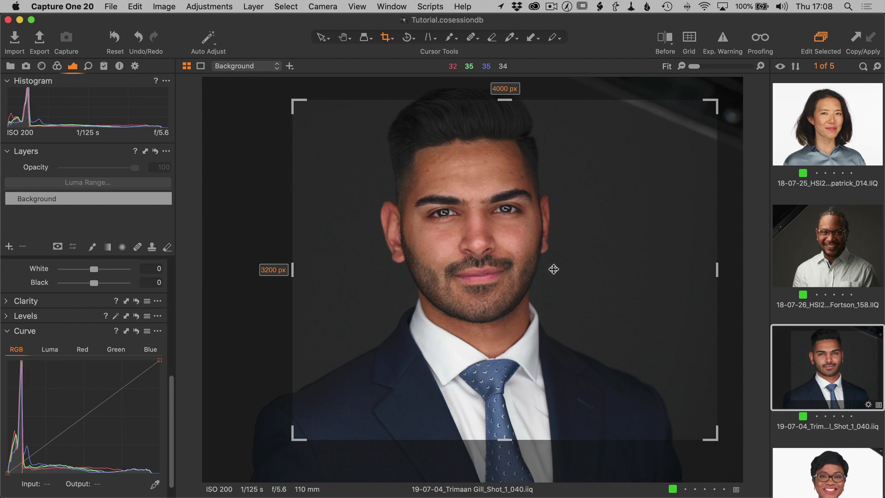
left_click(824, 103, "shift")
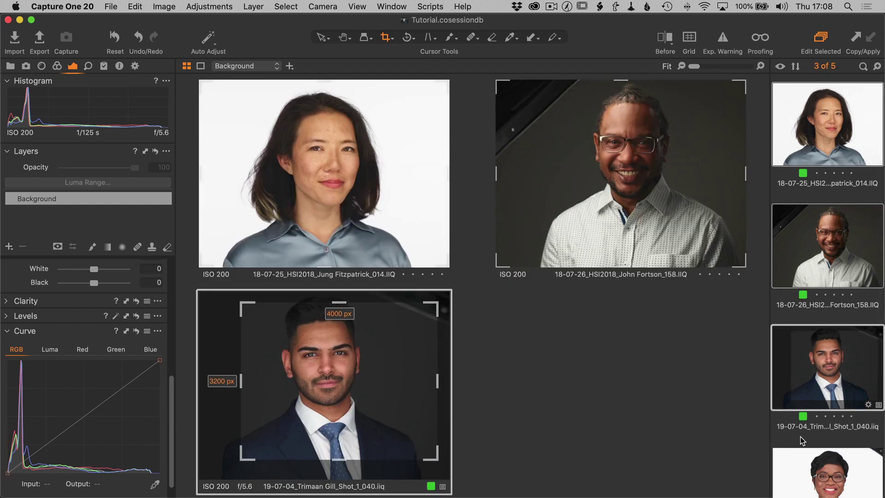
Add the fourth portrait and pull in the crops on the bespectacled man and the woman-on-white
left_click(807, 479, "shift")
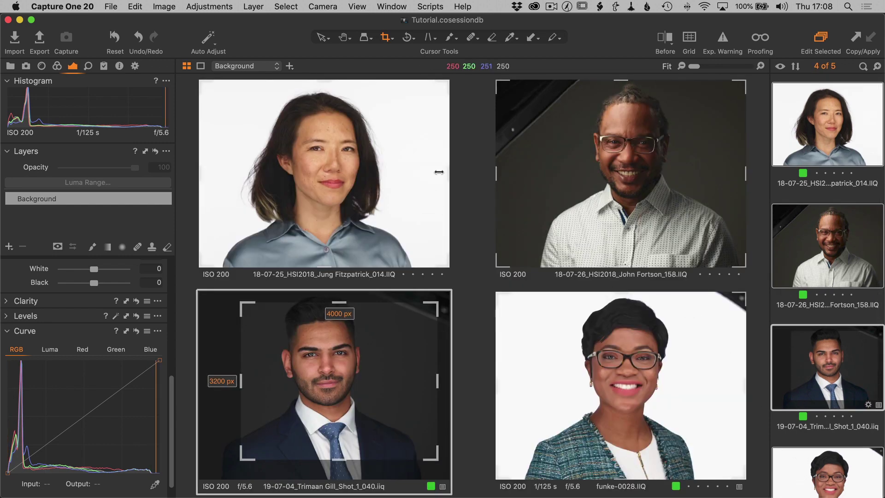
left_click_drag(496, 81, 561, 112)
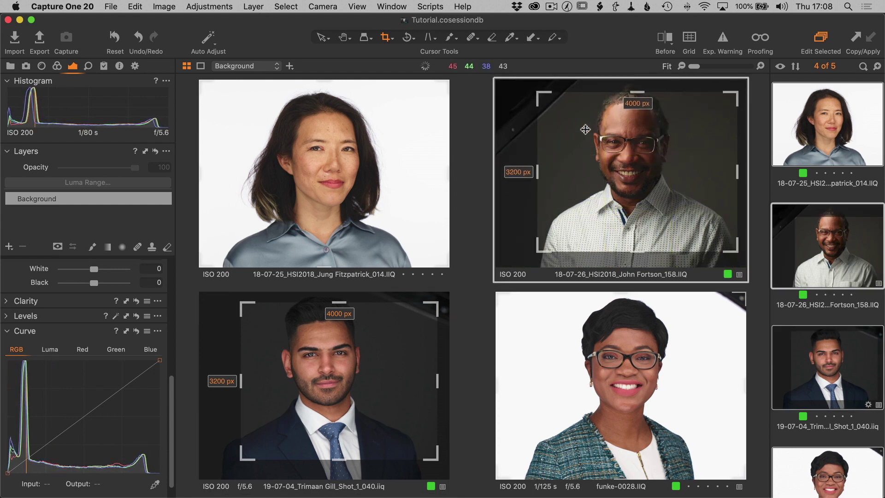
left_click(446, 82)
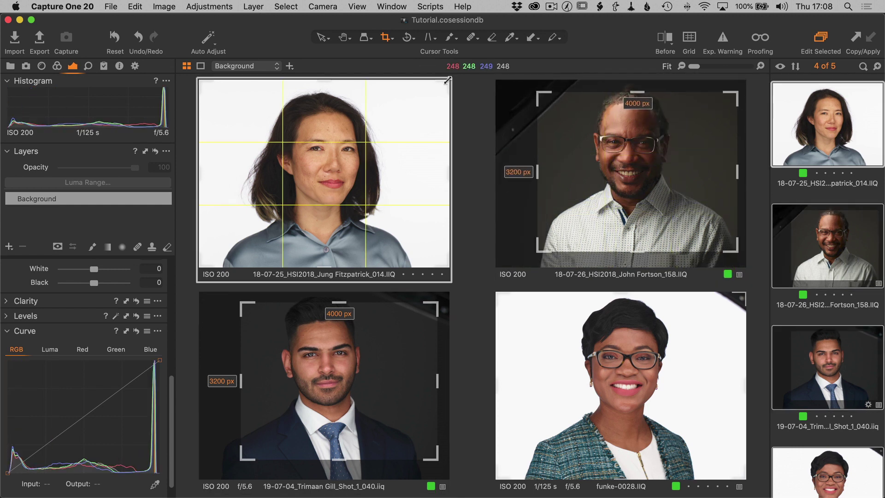
left_click_drag(446, 82, 418, 98)
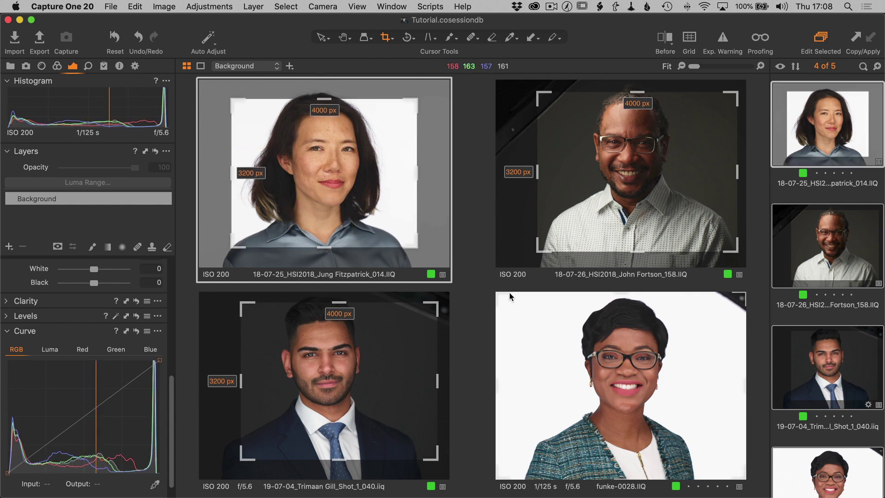
Nudge the smiling woman's crop upward and exit cropping to see the results
left_click(496, 293)
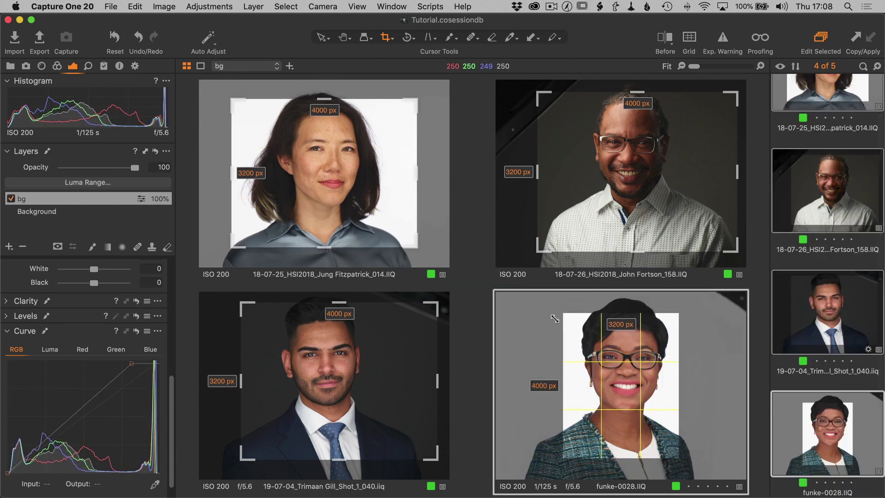
left_click_drag(588, 360, 587, 353)
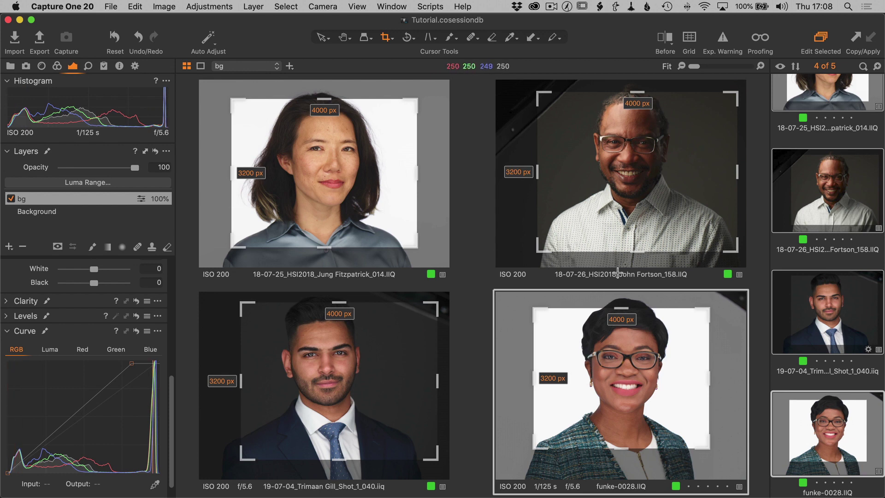
left_click(344, 39)
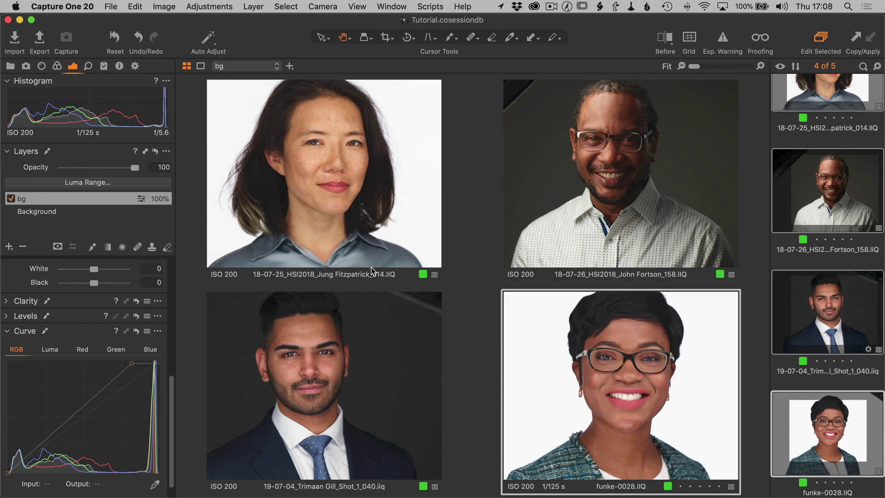
Shift the woman-on-white crop down slightly and raise its top edge, then reshow the crop frame
left_click(389, 45)
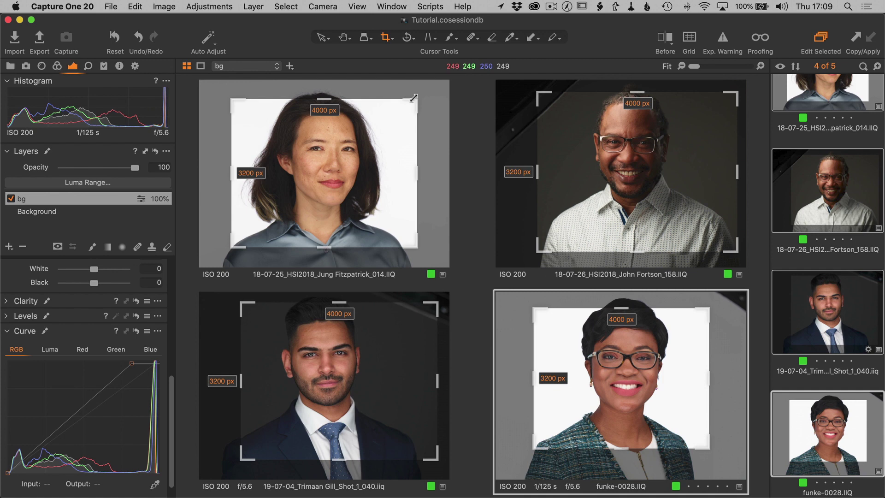
left_click_drag(379, 150, 380, 156)
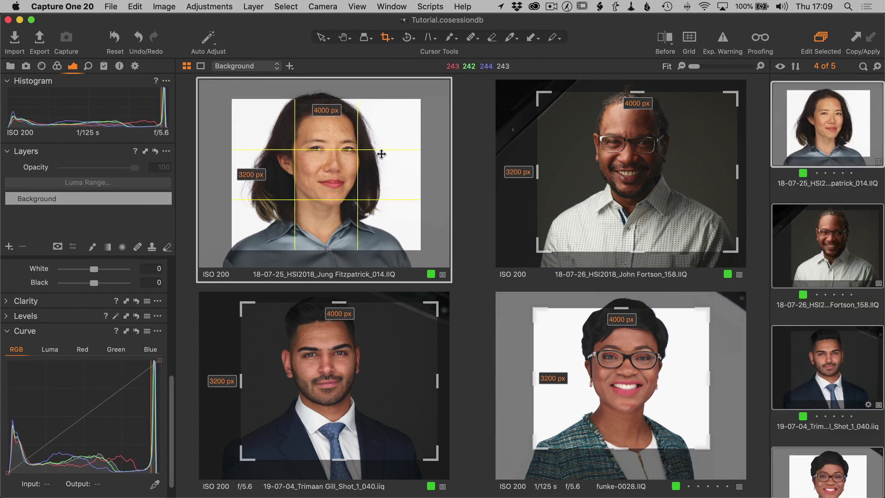
left_click_drag(330, 100, 330, 94)
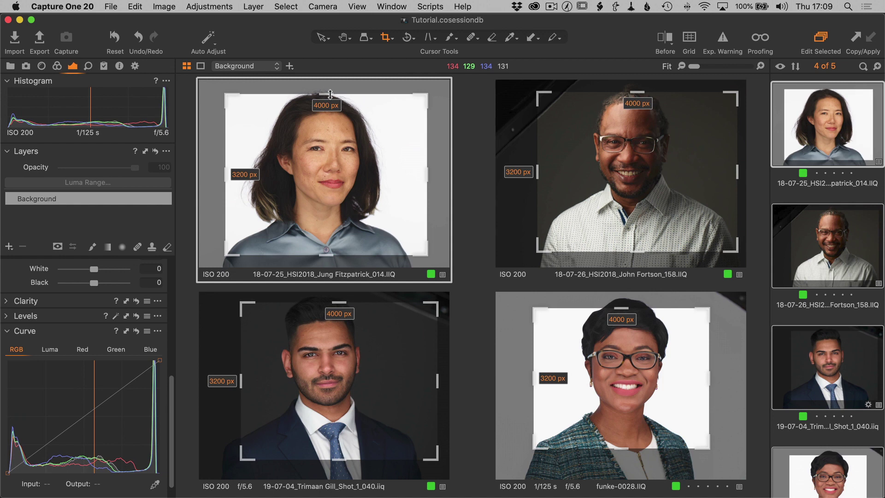
key("h")
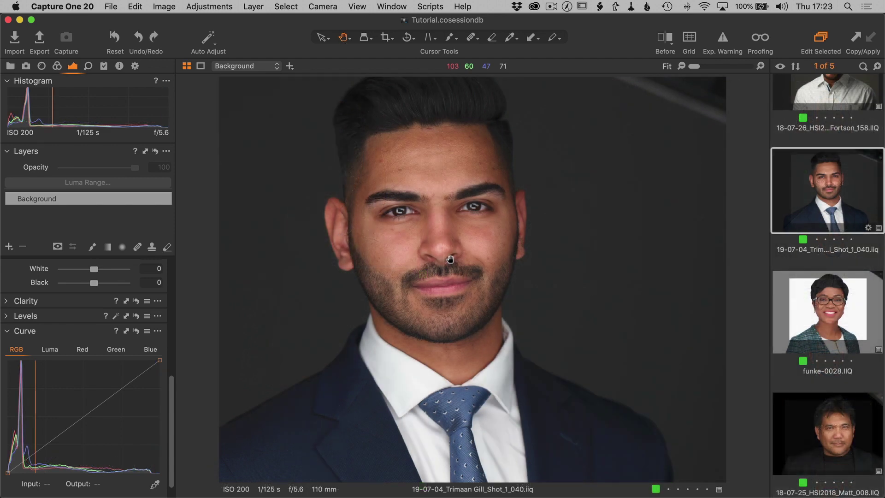
key("c")
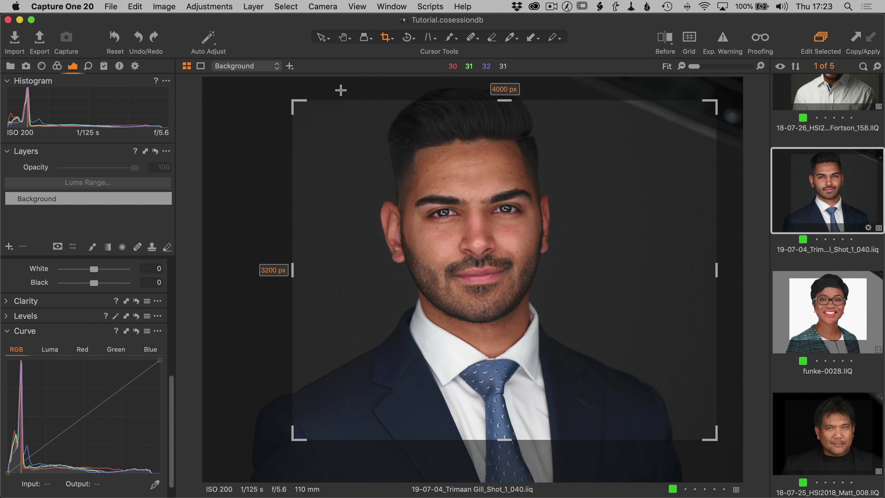
left_click(387, 41)
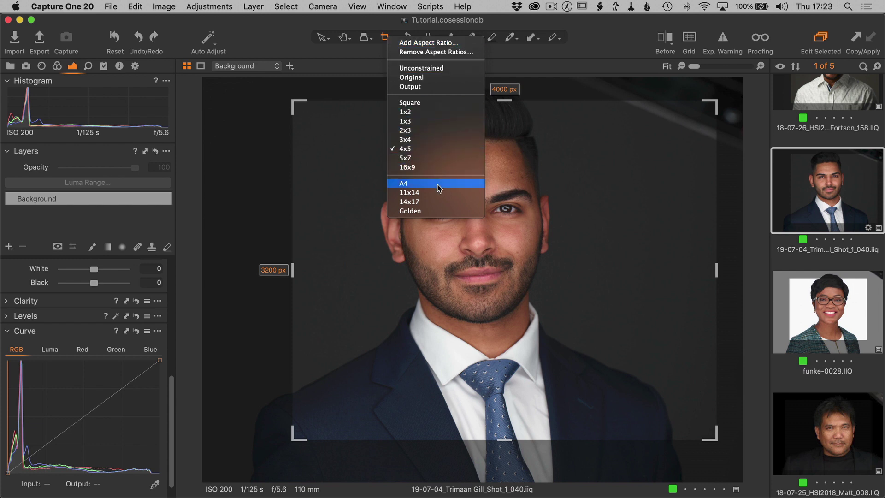
left_click(418, 42)
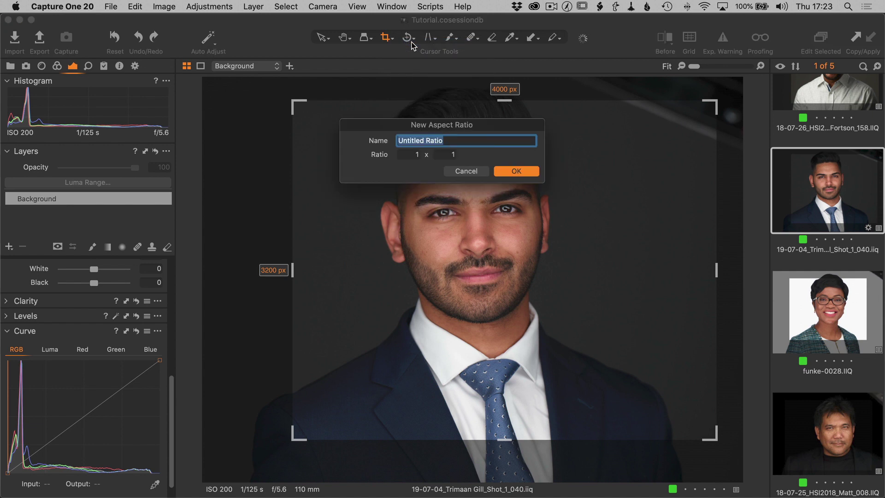
left_click(475, 170)
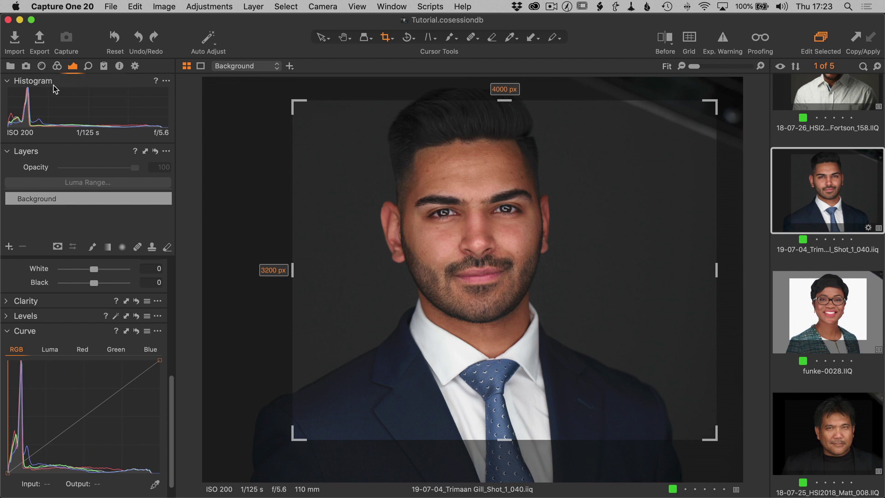
Check the crop ratio list under the Lens tab, keep 4x5, and bring up the Crop HUD
left_click(41, 66)
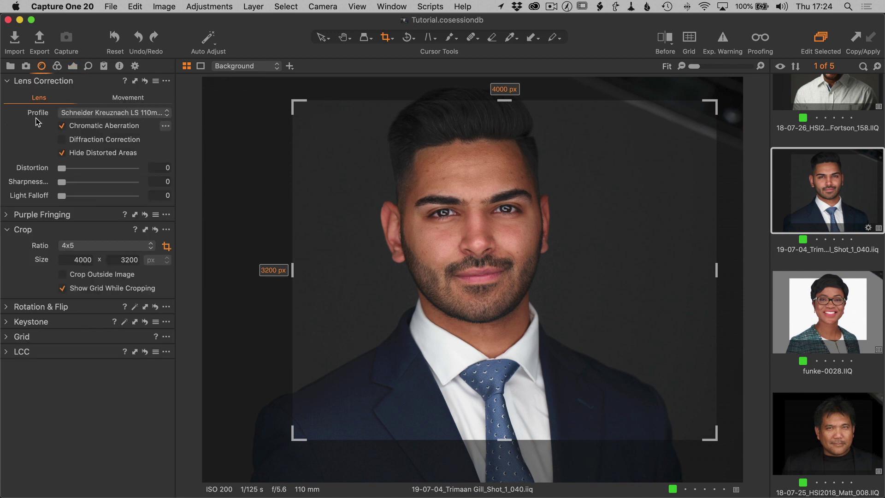
left_click(76, 244)
key("Escape")
right_click(357, 266)
Clone a second variant of the portrait and set its crop ratio to 2x3
left_click(73, 66)
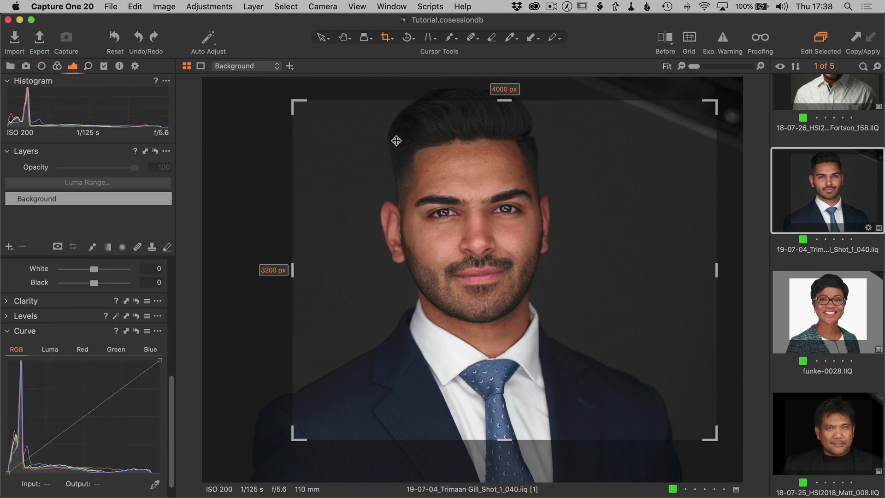
left_click(163, 7)
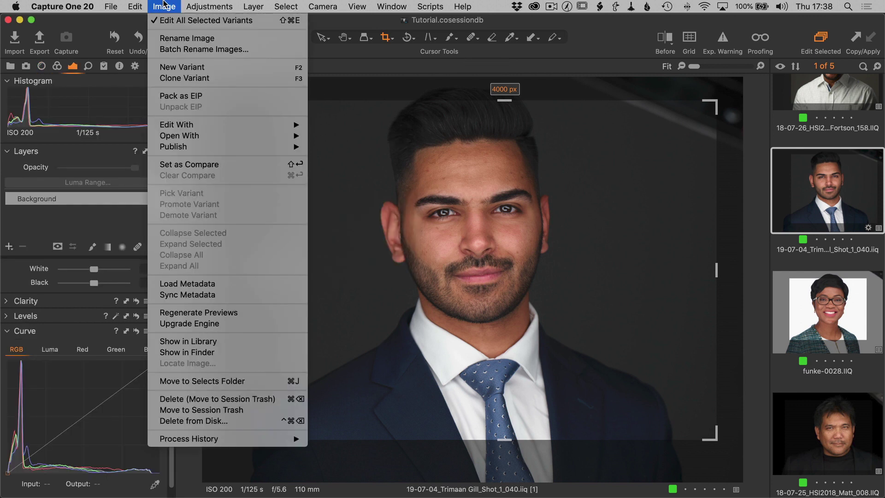
left_click(172, 78)
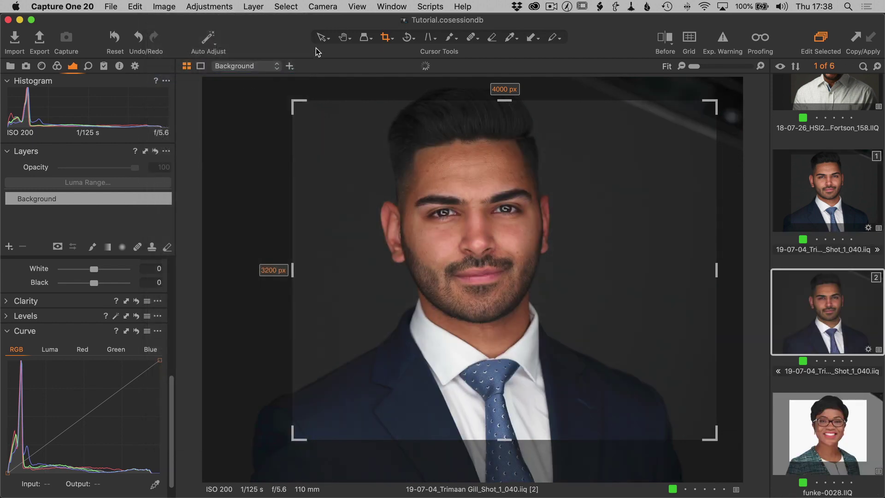
left_click(390, 39)
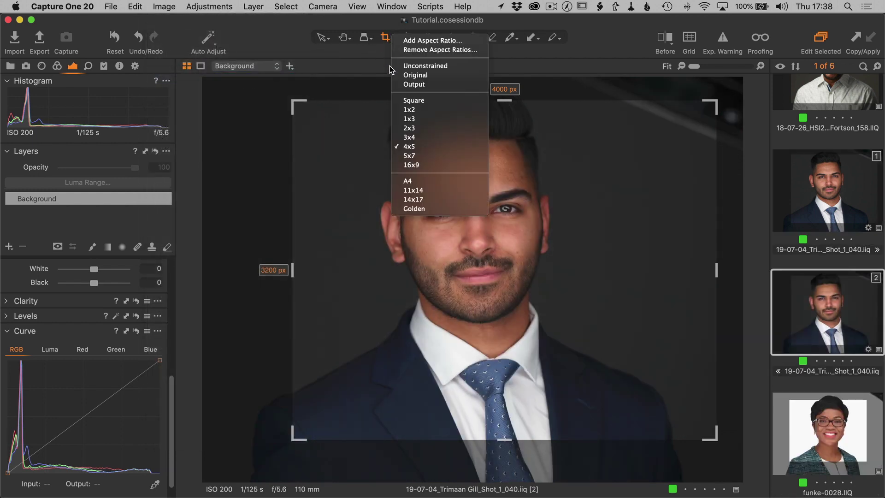
left_click(404, 126)
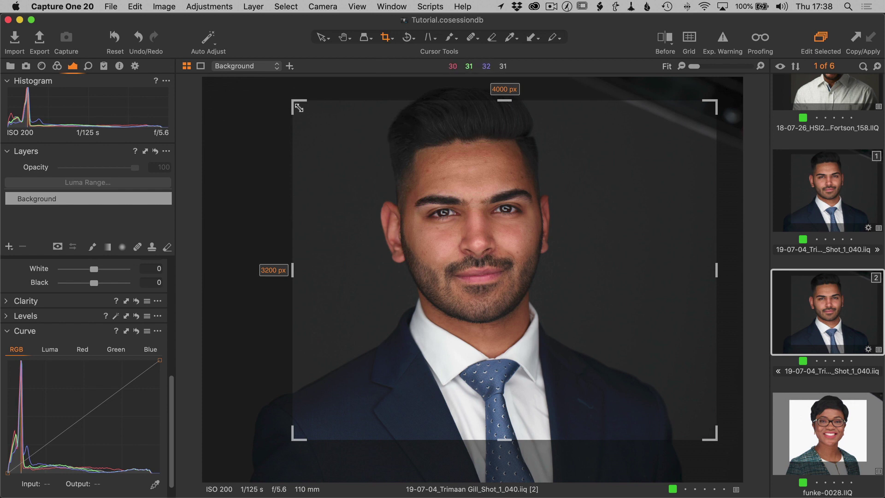
Flip the variant's crop to a vertical 2667 × 4000 frame centred on the man's face
left_click_drag(299, 108, 309, 133)
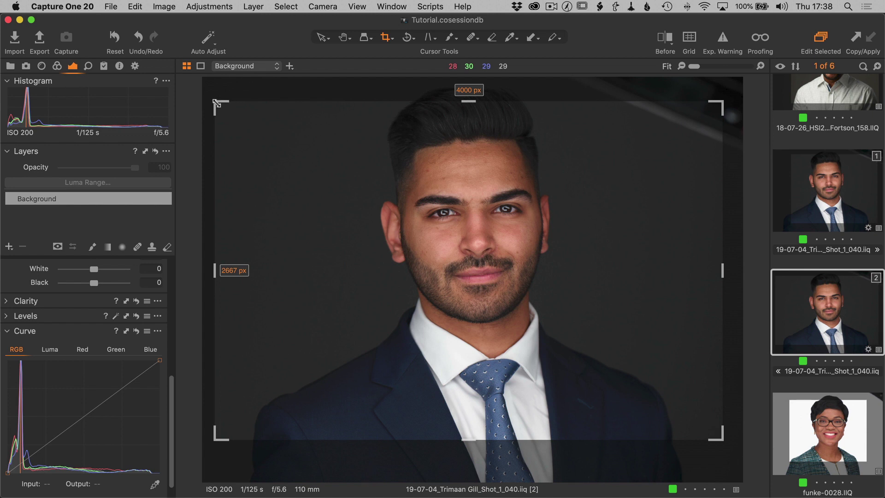
left_click_drag(216, 104, 204, 95)
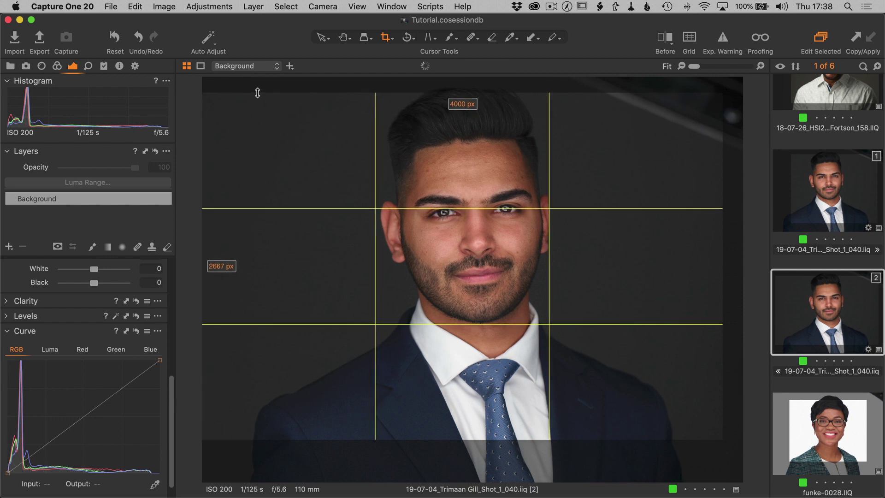
left_click_drag(257, 92, 416, 91)
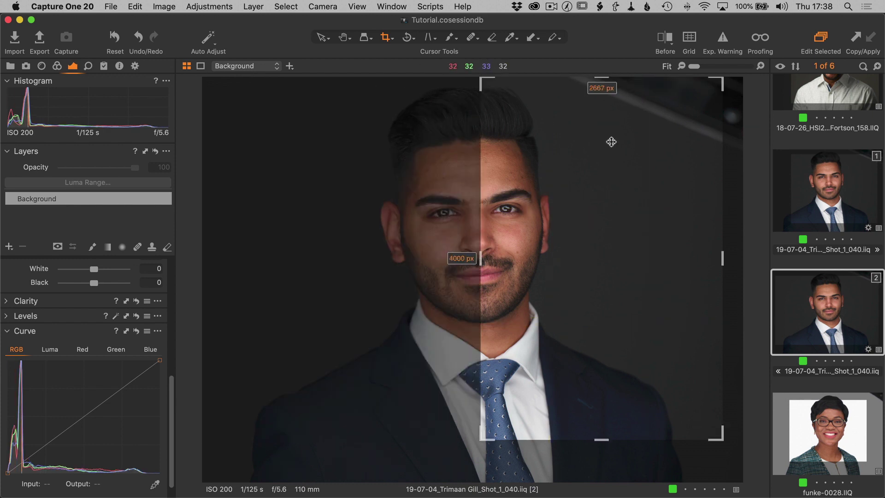
left_click_drag(611, 141, 479, 142)
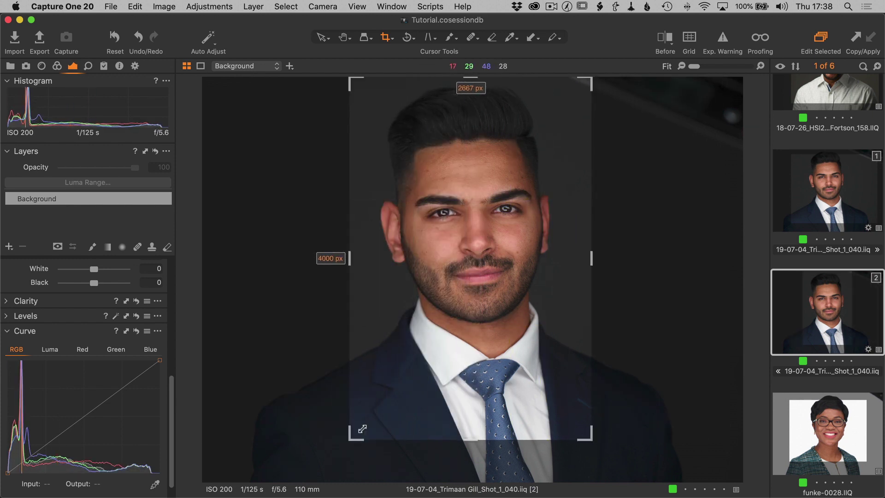
left_click_drag(363, 429, 338, 466)
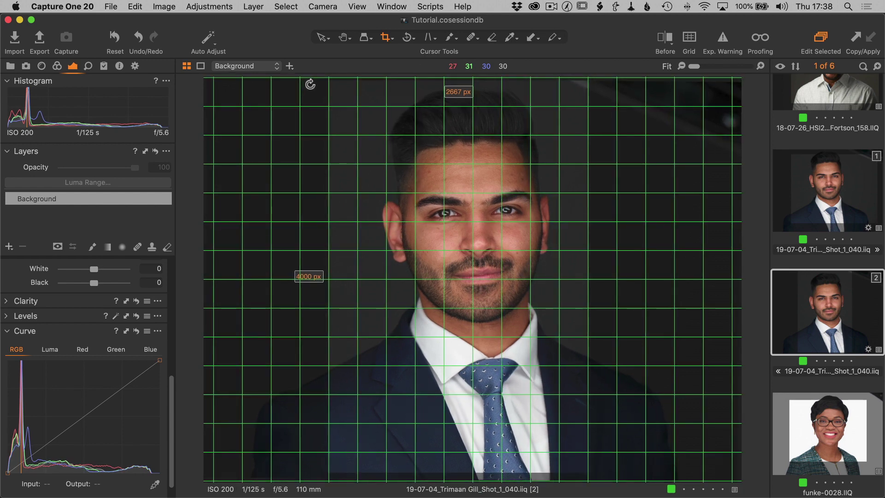
Rotate the image beneath the vertical crop to give the portrait a noticeable tilt
left_click_drag(314, 84, 321, 84)
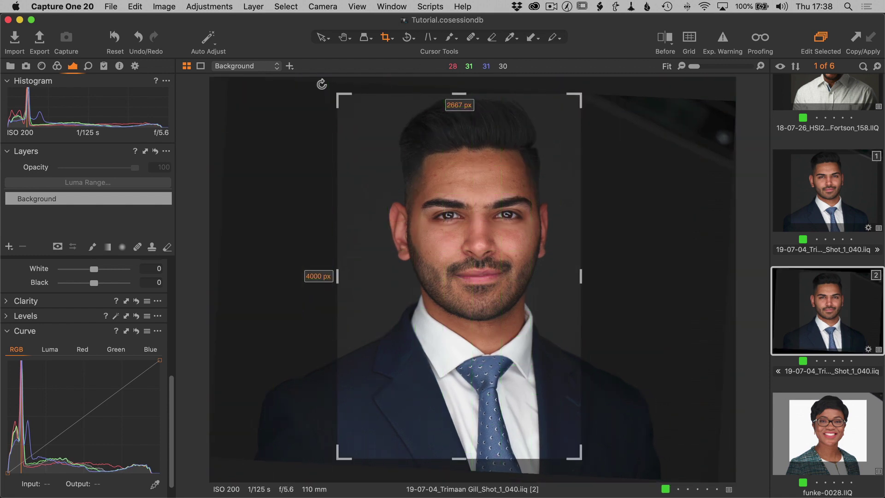
left_click_drag(317, 92, 351, 96)
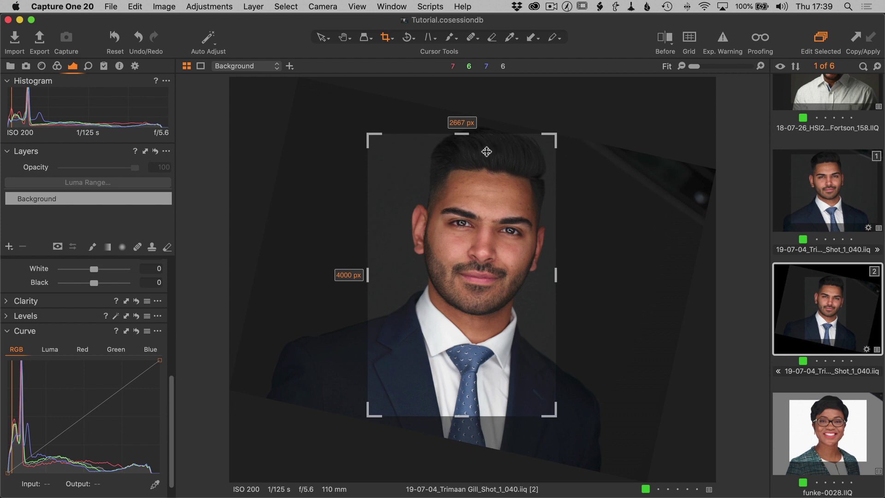
Check the values in the Crop HUD, enlarge the 2x3 crop upward, and apply it
right_click(338, 202)
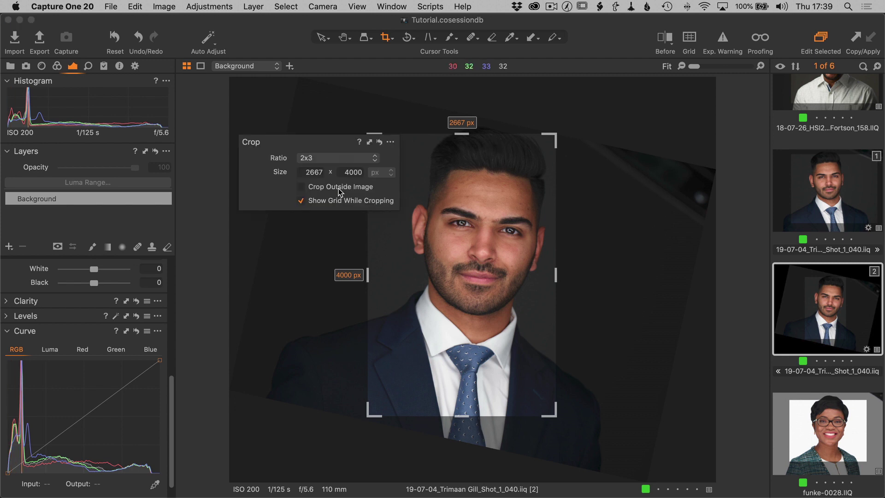
mouse_move(472, 141)
left_mouse_down()
mouse_move(458, 113)
mouse_move(458, 131)
left_mouse_up()
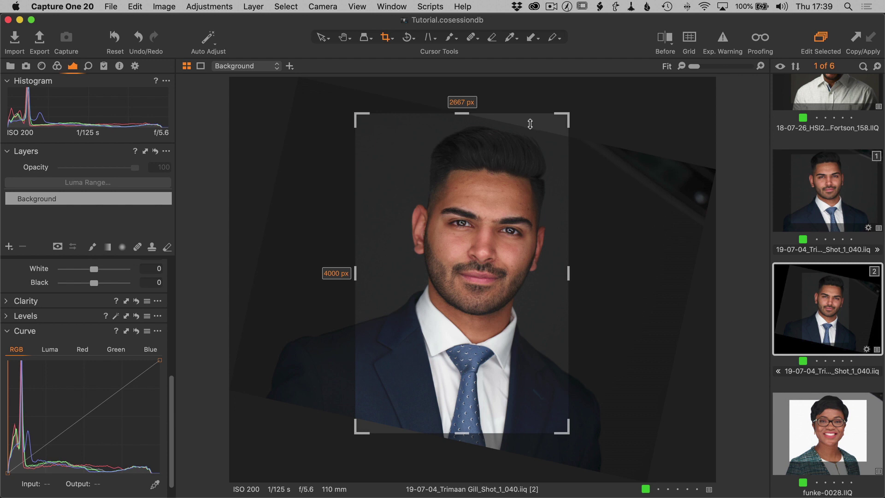
left_click(343, 37)
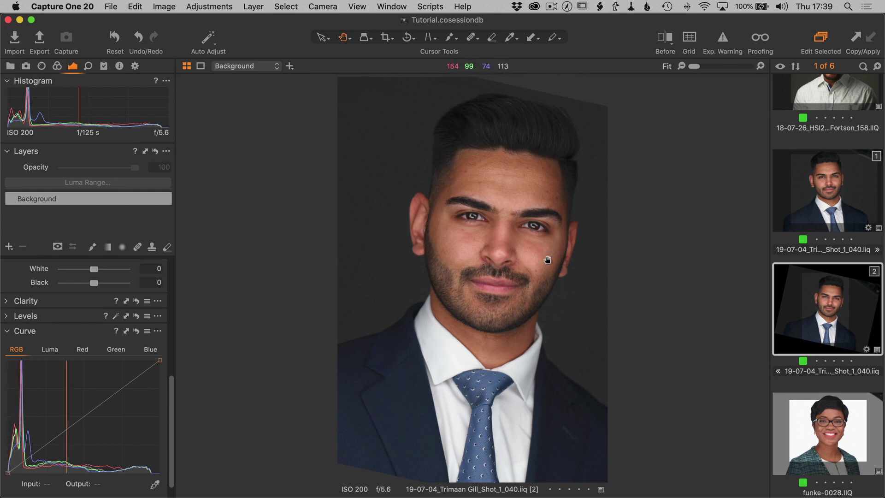
Ease the variant's tilt to a slight angle and tighten the crop from both top corners
key("c")
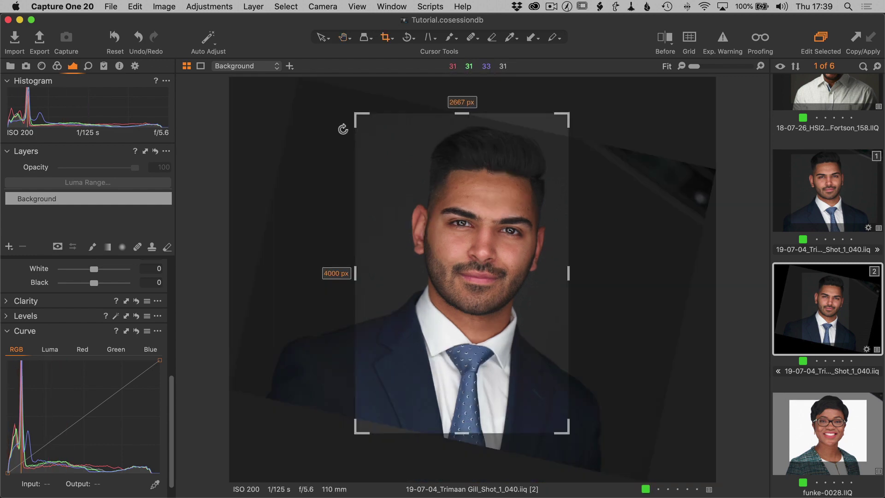
left_click_drag(344, 127, 327, 142)
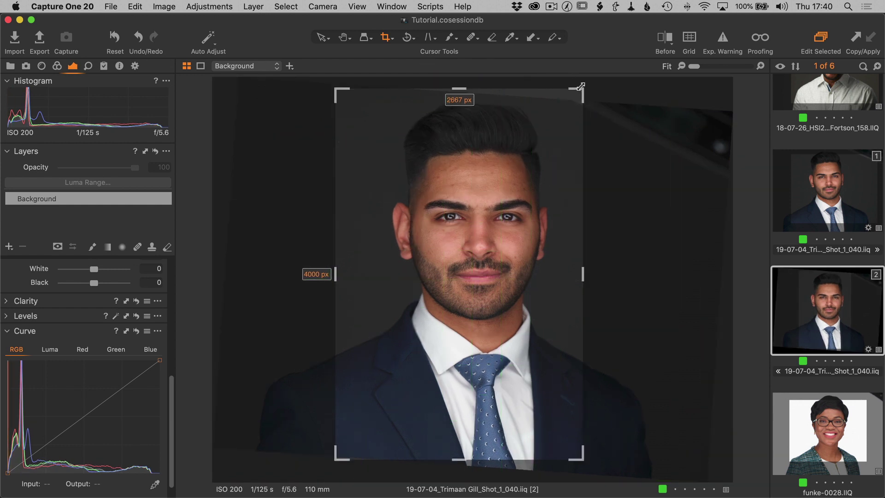
left_click_drag(581, 88, 572, 96)
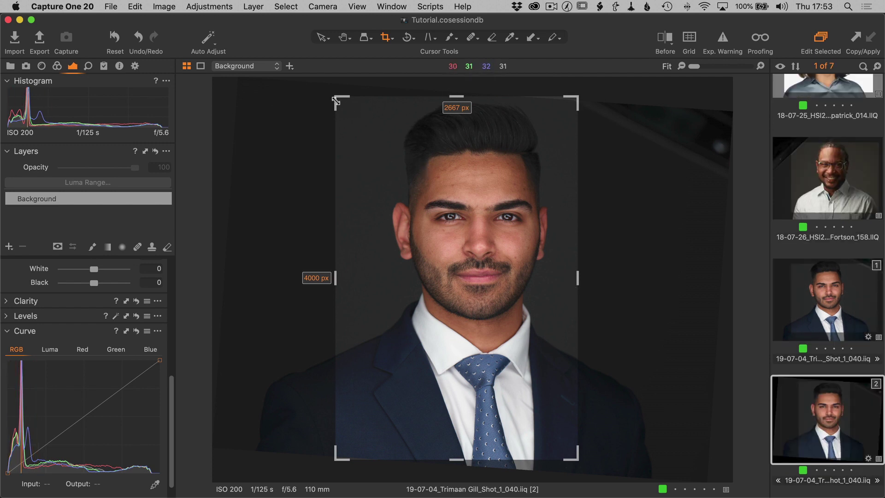
left_click_drag(336, 98, 344, 129)
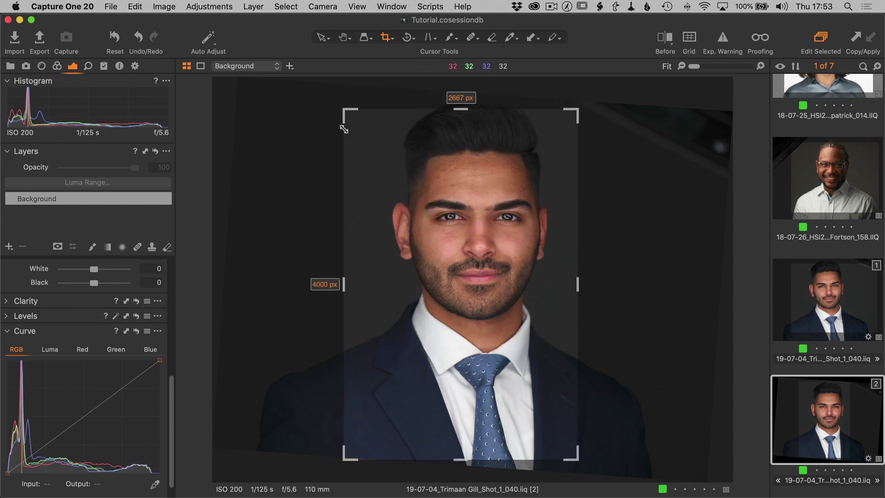